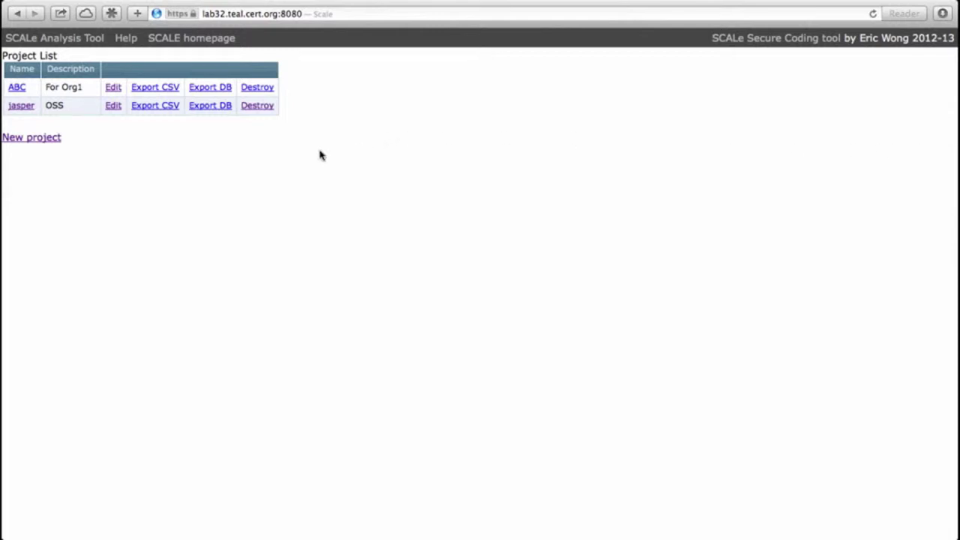
Open the jasper project and consult the Rules by Priority table in the Emacs notes, returning to the project's diagnostics
left_click(30, 110)
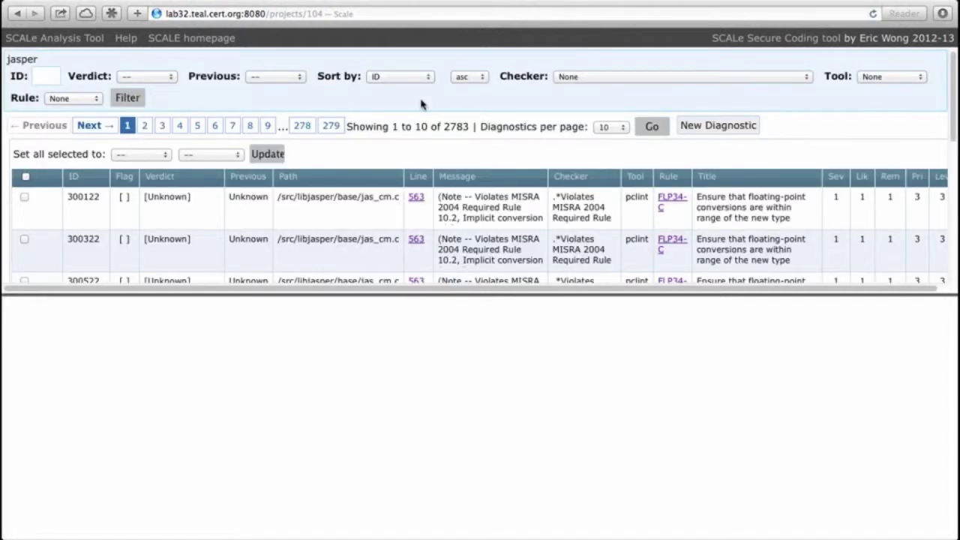
key("super+Tab")
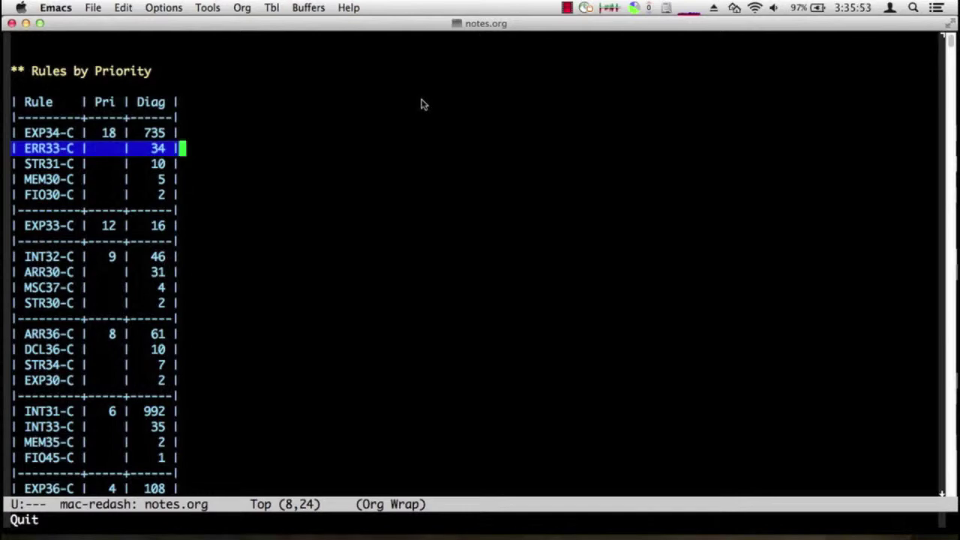
key("super+Tab")
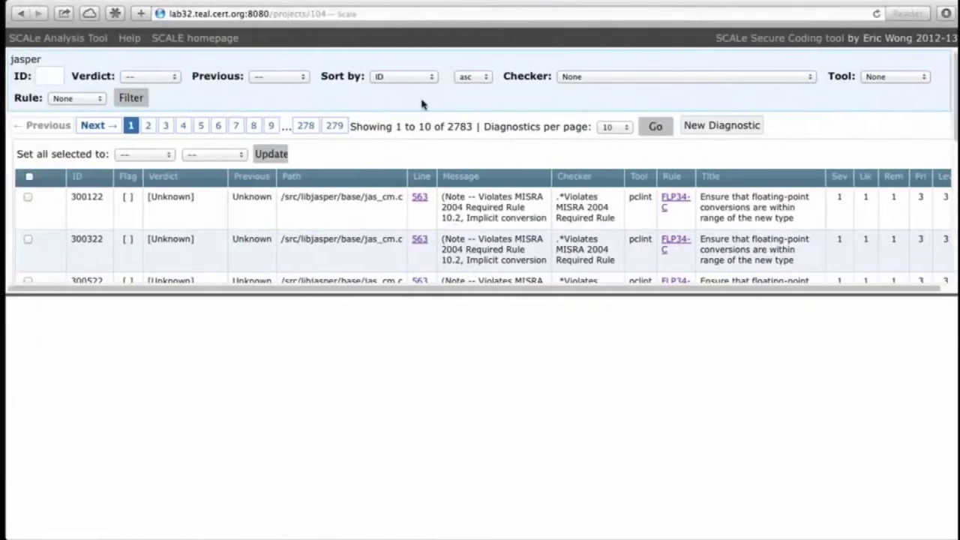
Filter the jasper diagnostics by rule ERR33-C and look through the first page of matches
left_click(66, 98)
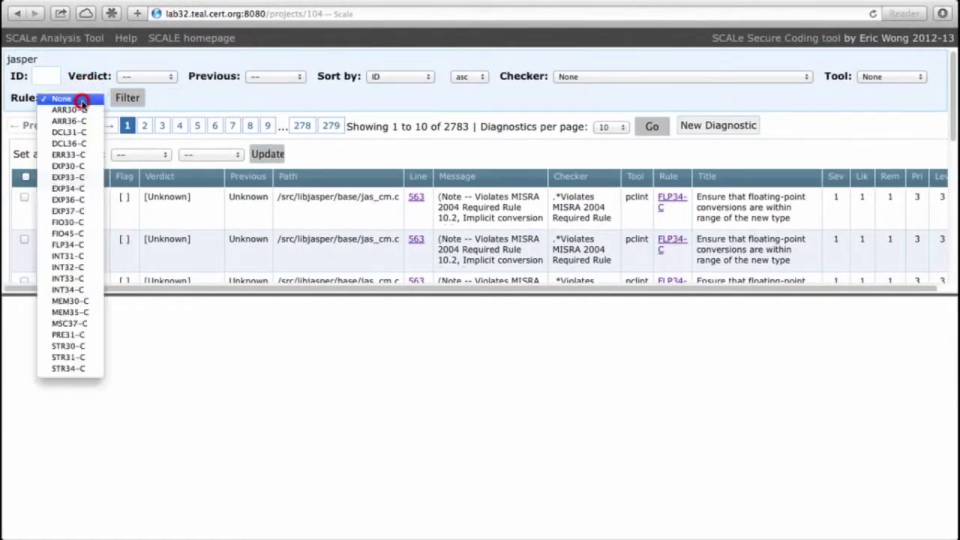
left_click(71, 154)
left_click(122, 101)
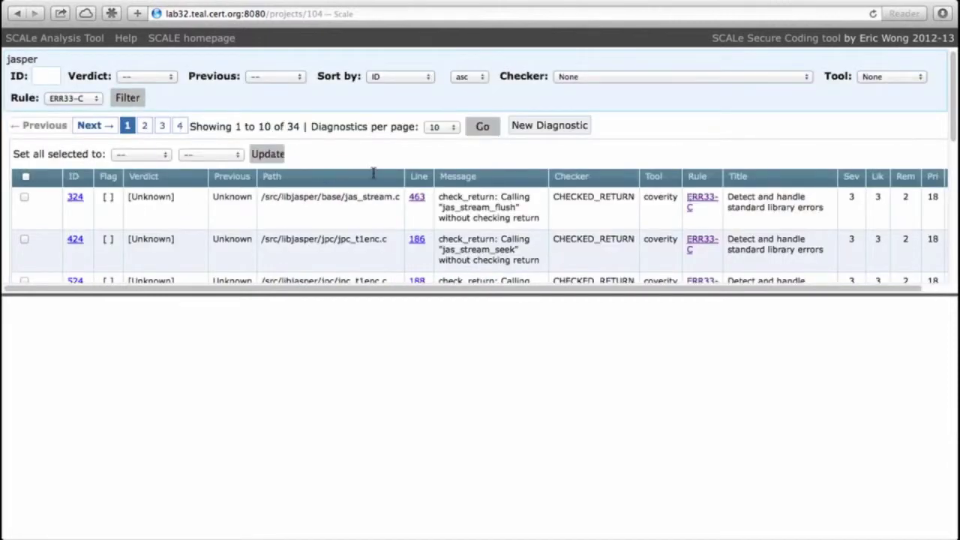
scroll(564, 197, "down", 3)
scroll(564, 197, "down", 5)
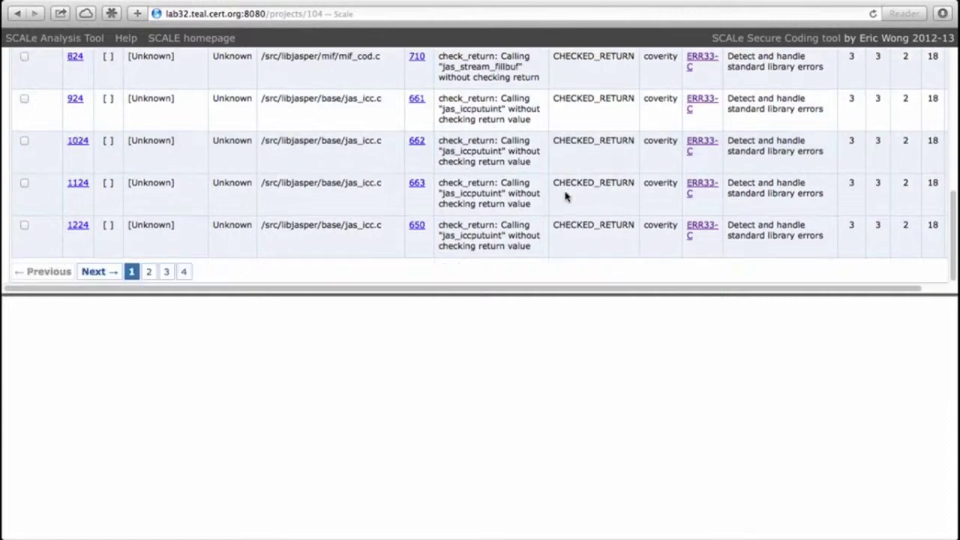
scroll(564, 196, "up", 10)
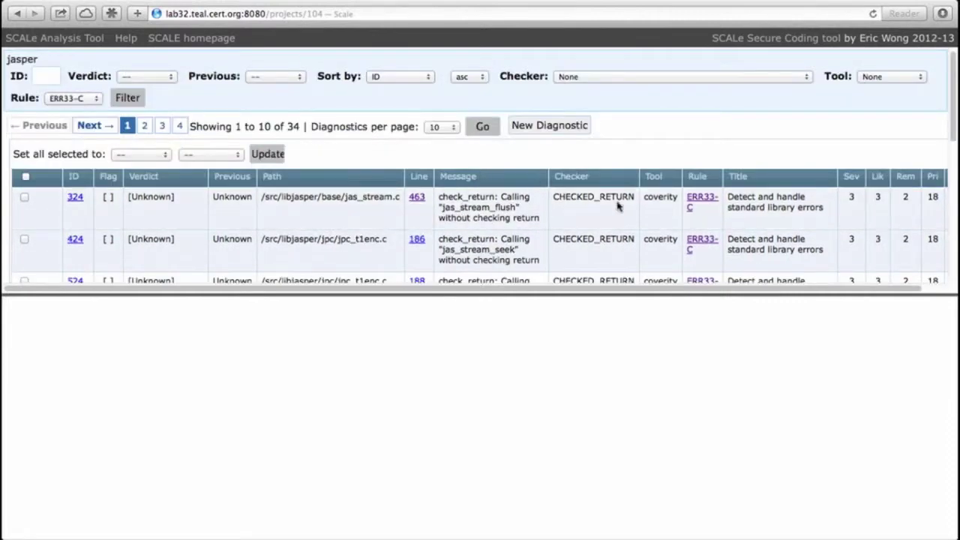
Read the ERR33-C rule page from the first diagnostic, including its table of standard library functions, and close it
left_click(703, 201)
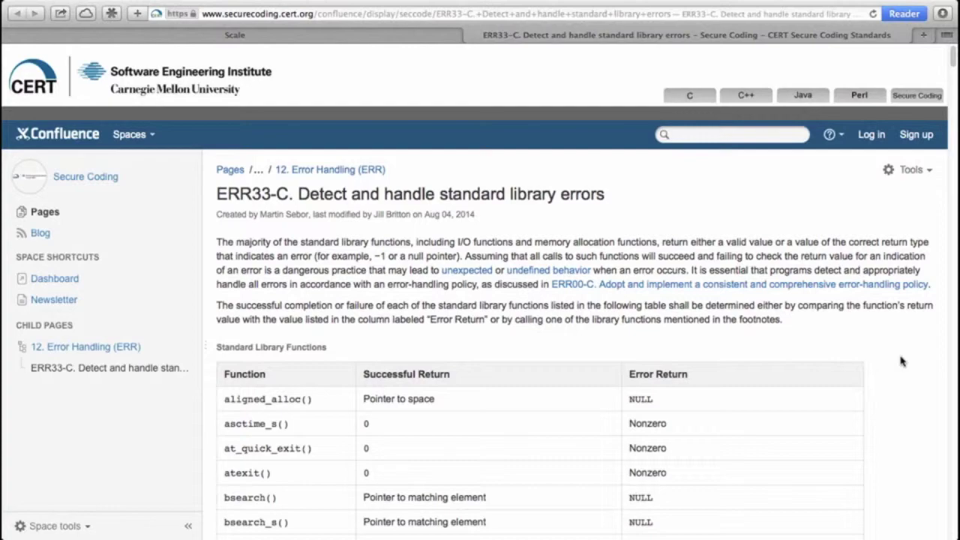
scroll(902, 361, "down", 10)
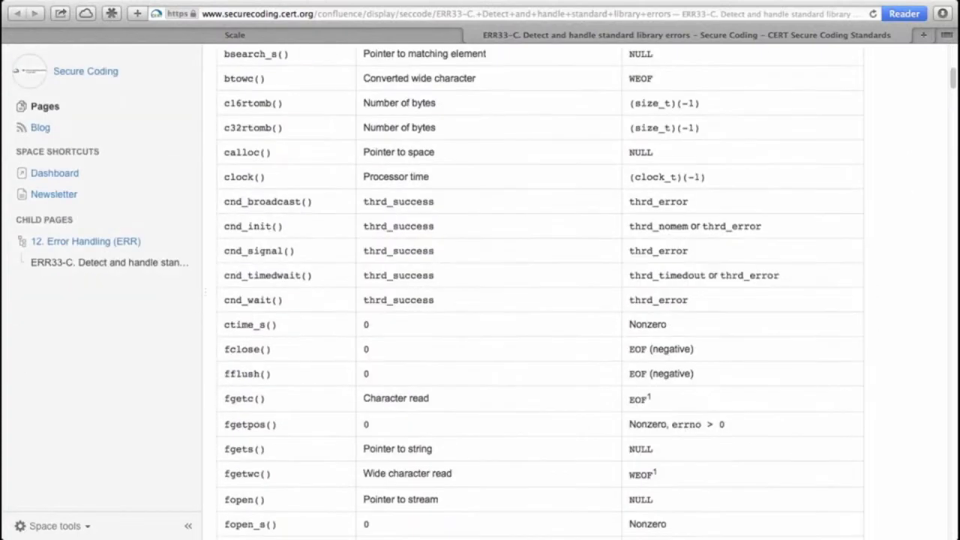
scroll(540, 291, "down", 20)
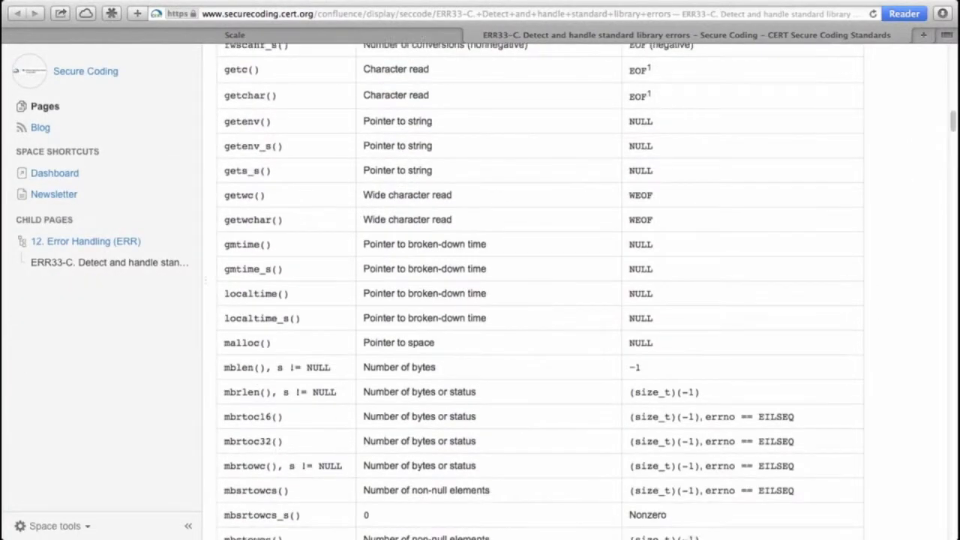
scroll(540, 291, "down", 10)
scroll(540, 291, "down", 10)
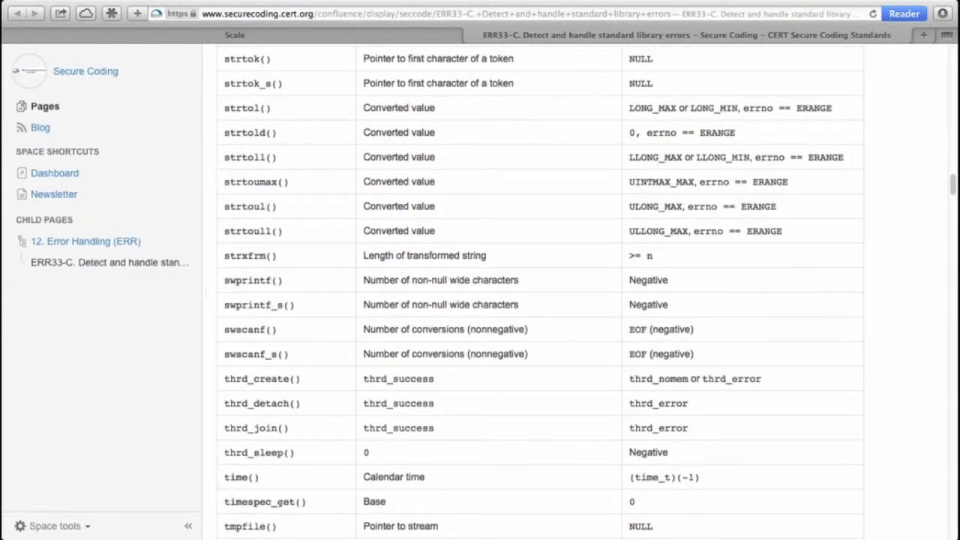
scroll(540, 291, "down", 10)
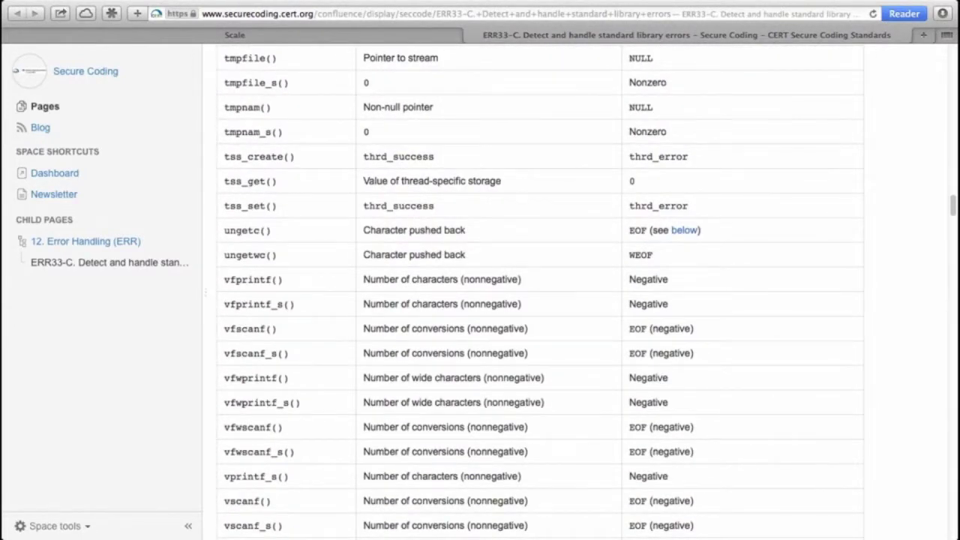
scroll(540, 291, "down", 20)
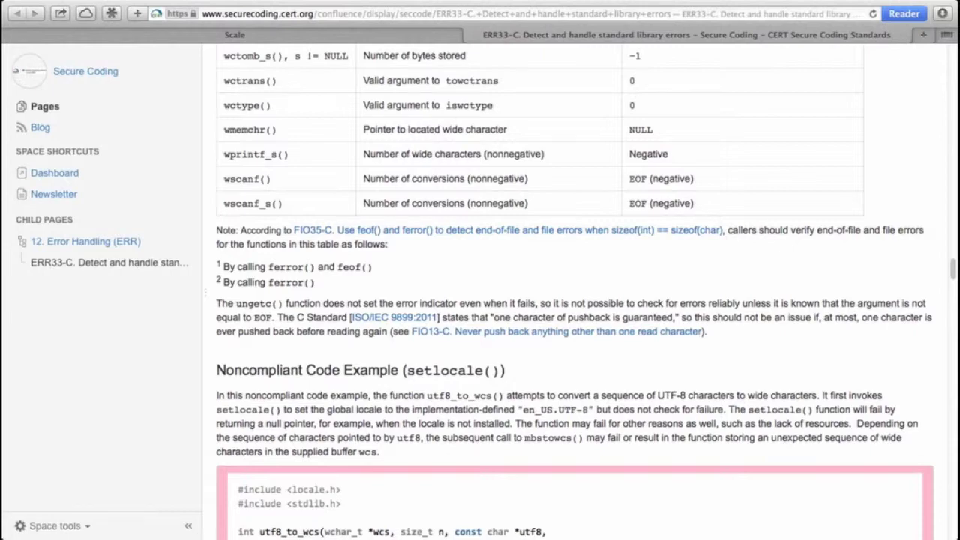
key("super+w")
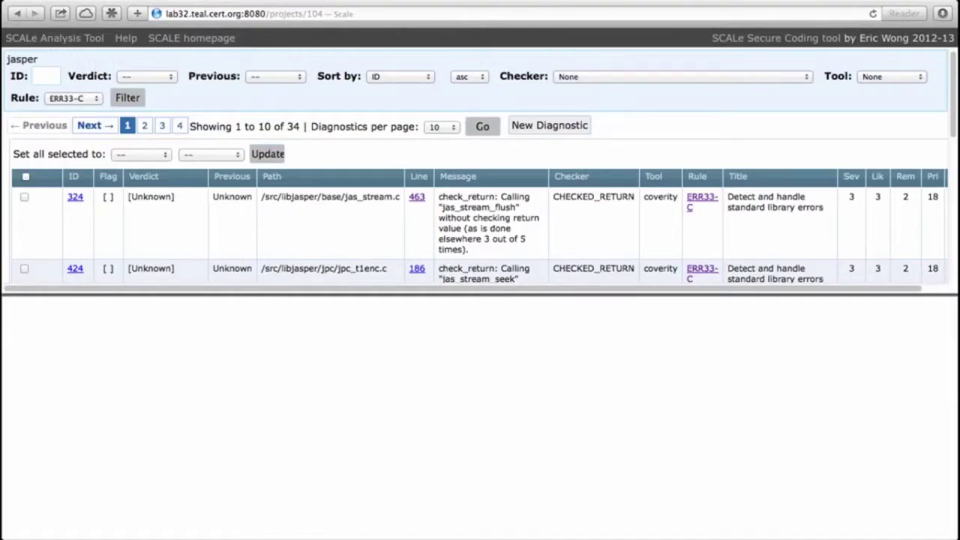
Examine diagnostic 324's flagged source line 463 and its additional messages' examples at lines 656, 321 and 228, and close the messages
left_click(417, 198)
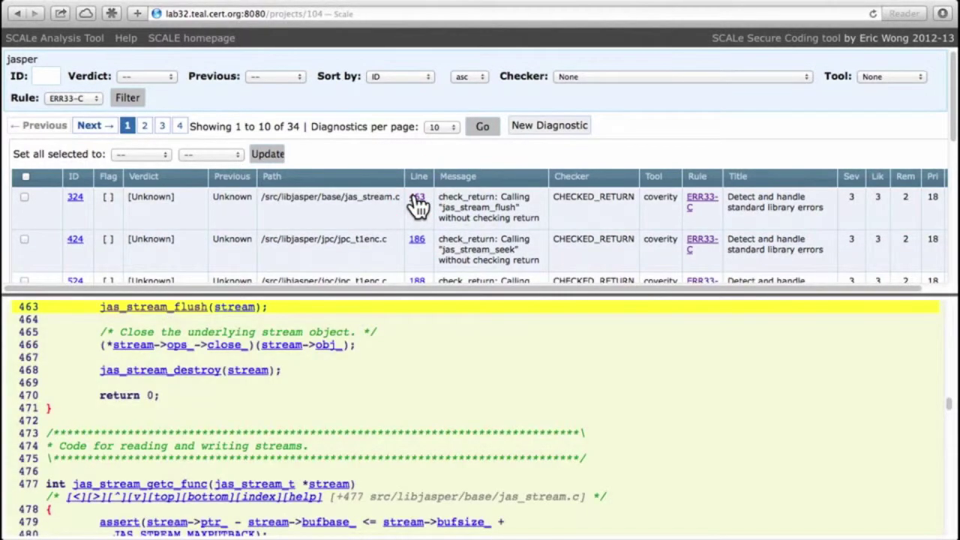
left_click(416, 199)
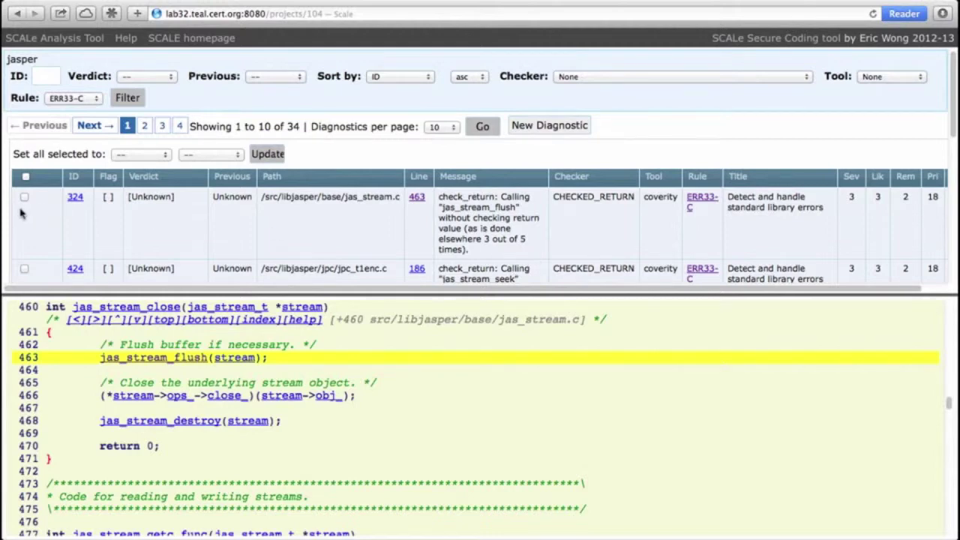
left_click(75, 198)
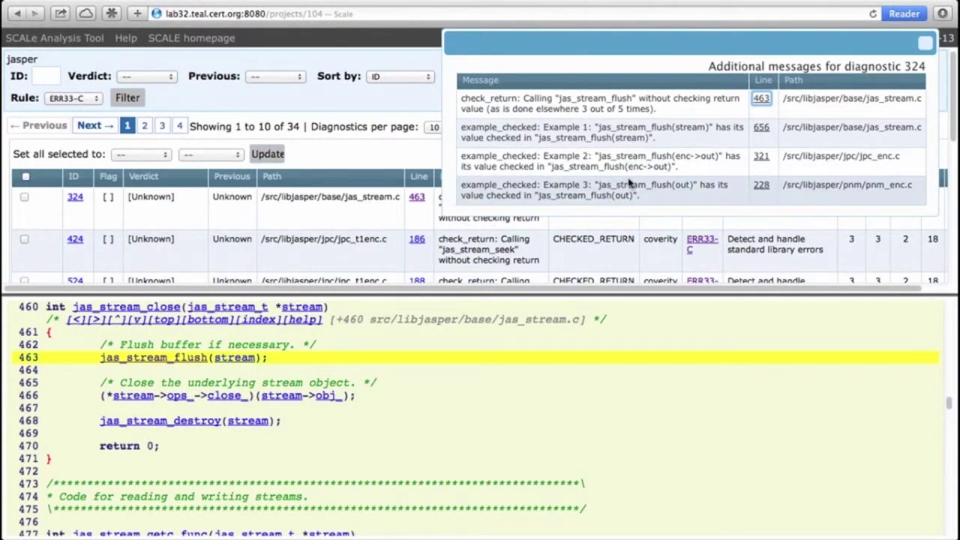
left_click(761, 128)
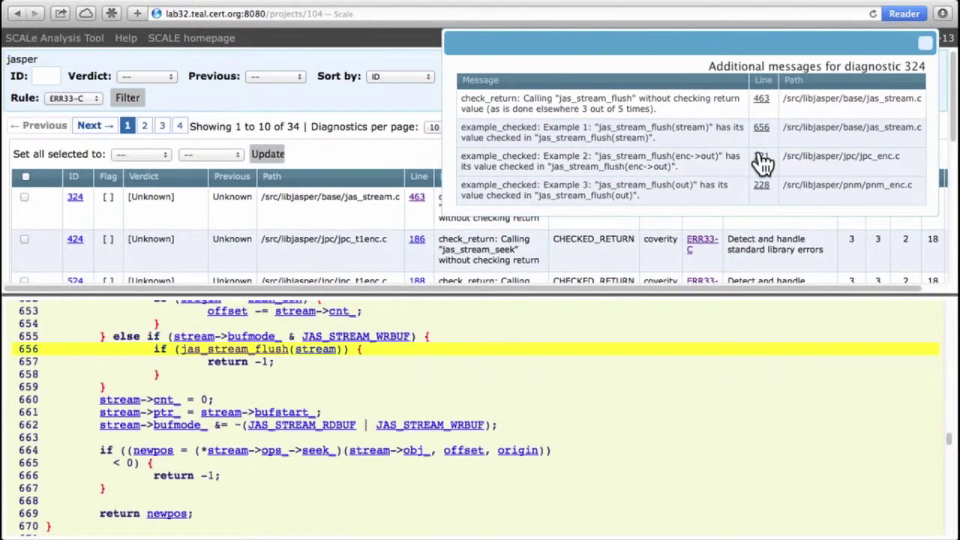
left_click(762, 160)
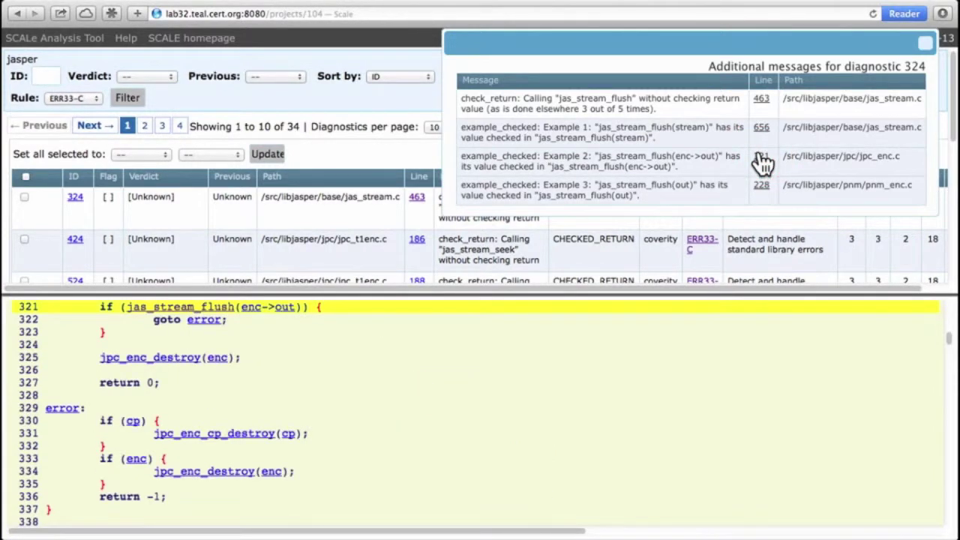
left_click(763, 188)
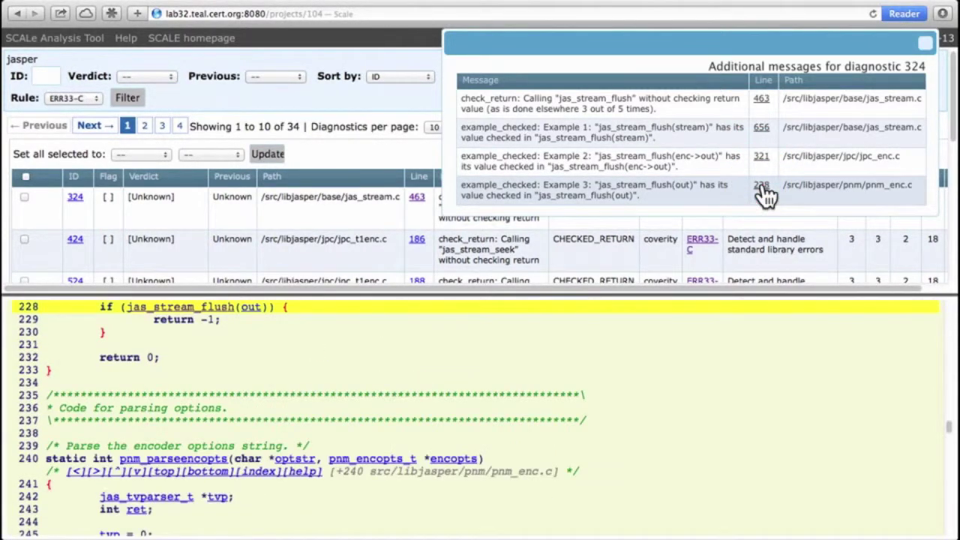
left_click(762, 102)
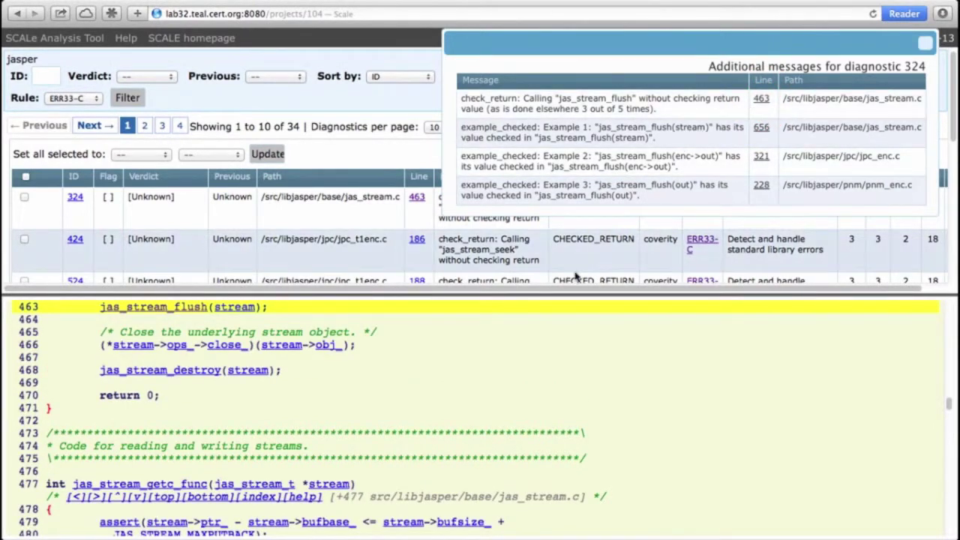
scroll(604, 339, "up", 2)
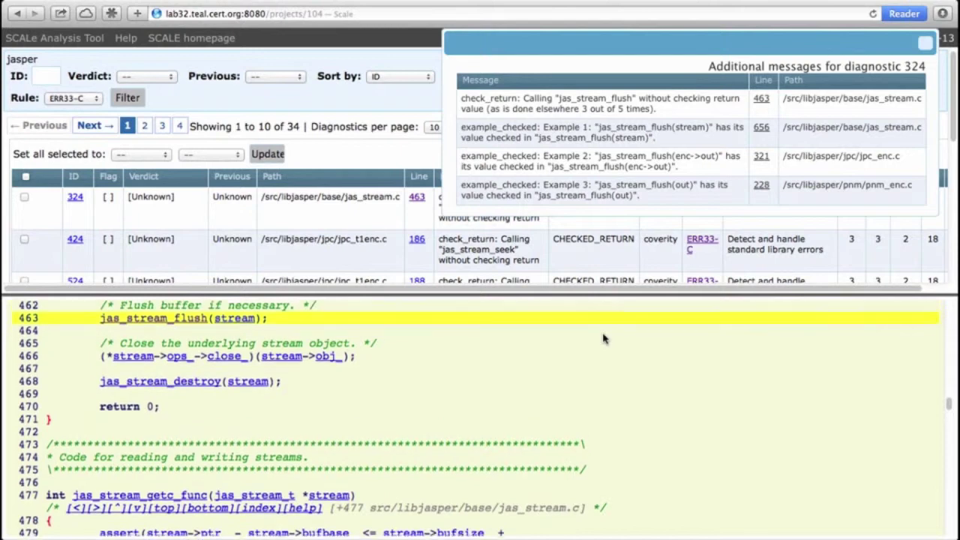
left_click(926, 43)
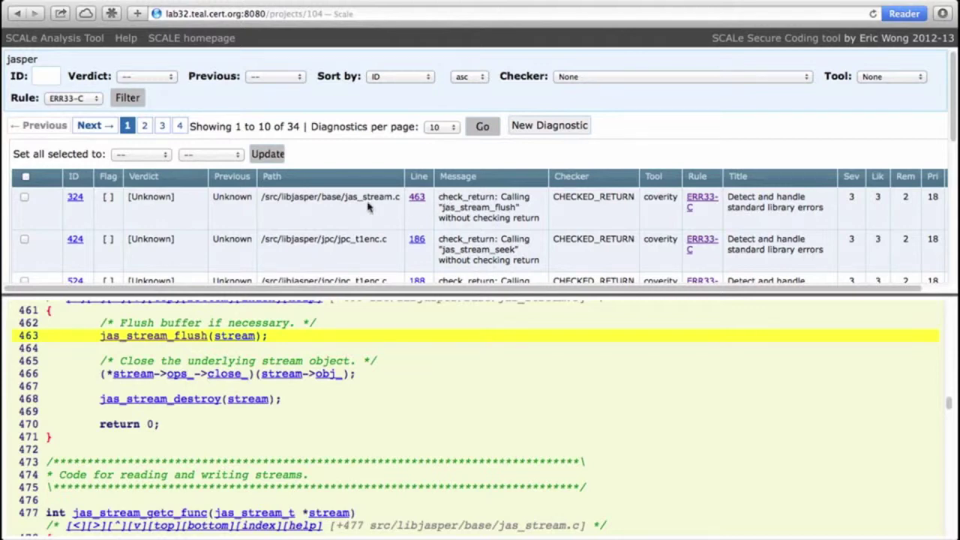
Set the verdict of diagnostic 324 to False
left_click(153, 198)
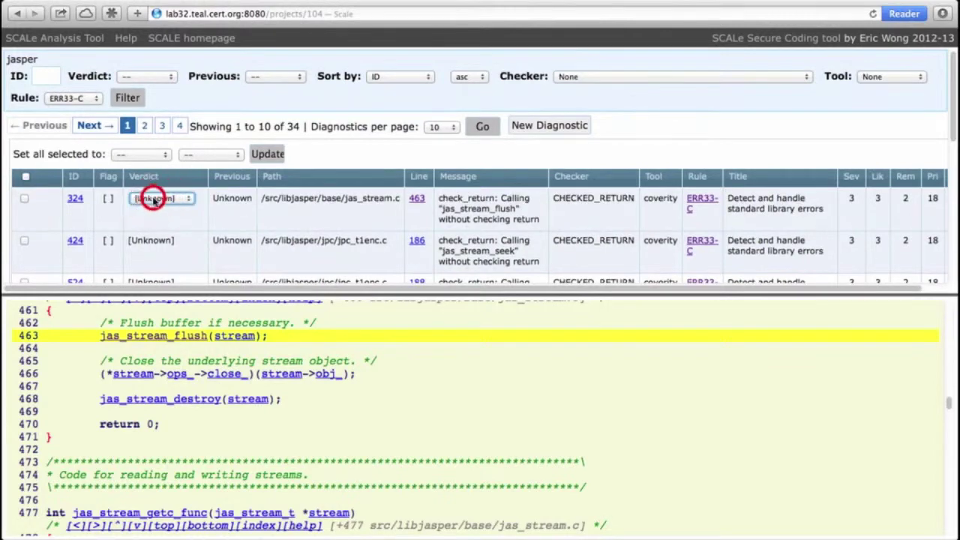
left_click(153, 200)
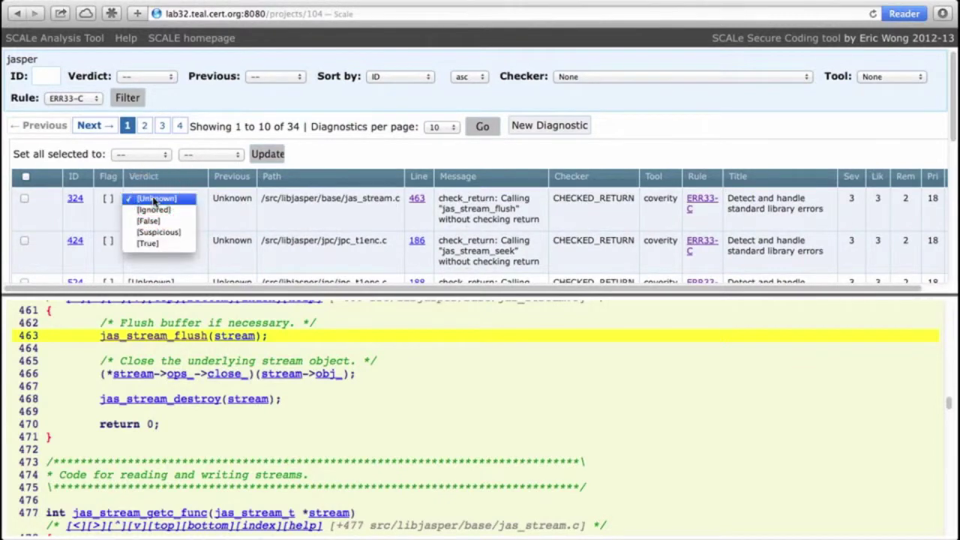
left_click(160, 222)
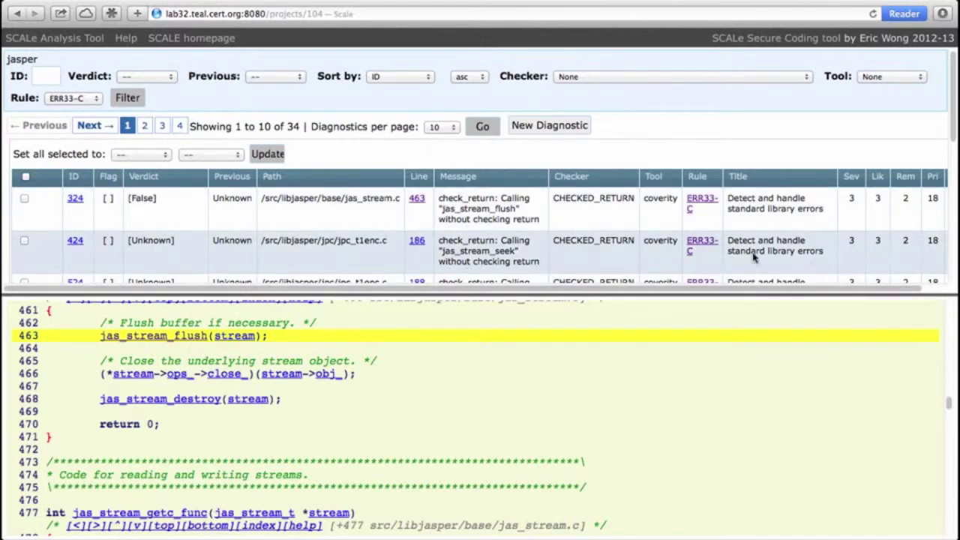
Review the remaining ERR33-C diagnostics on the first page and set the verdict of all diagnostics on that page to False
scroll(516, 270, "down", 2)
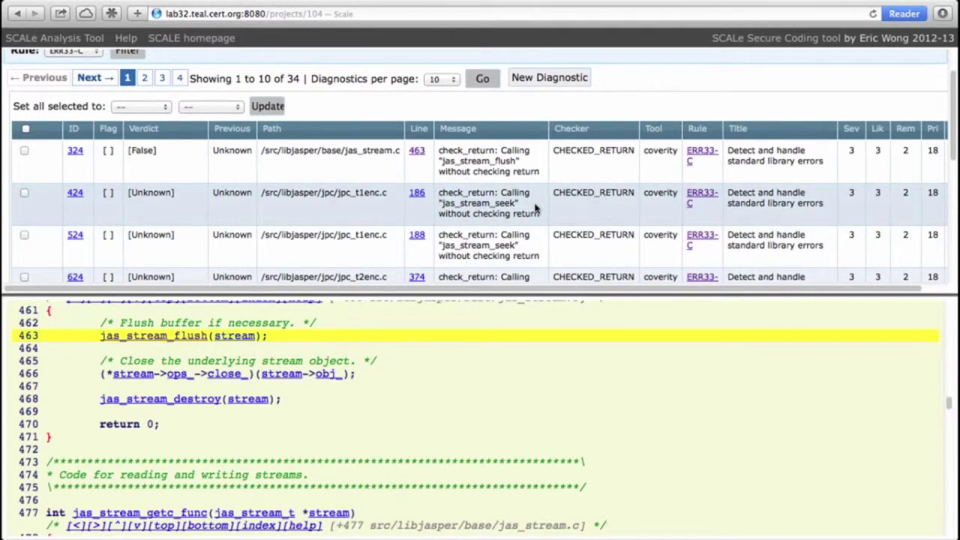
scroll(536, 208, "down", 1)
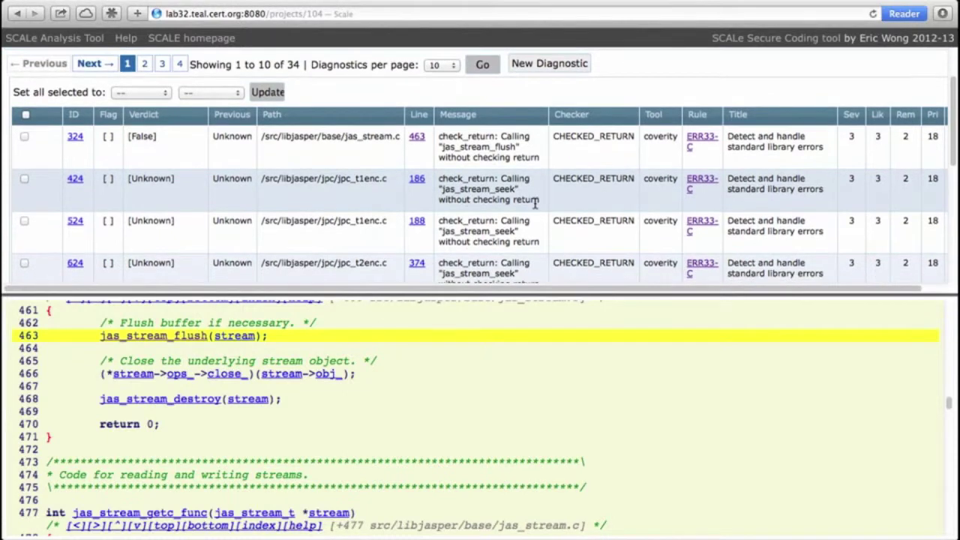
scroll(536, 203, "down", 5)
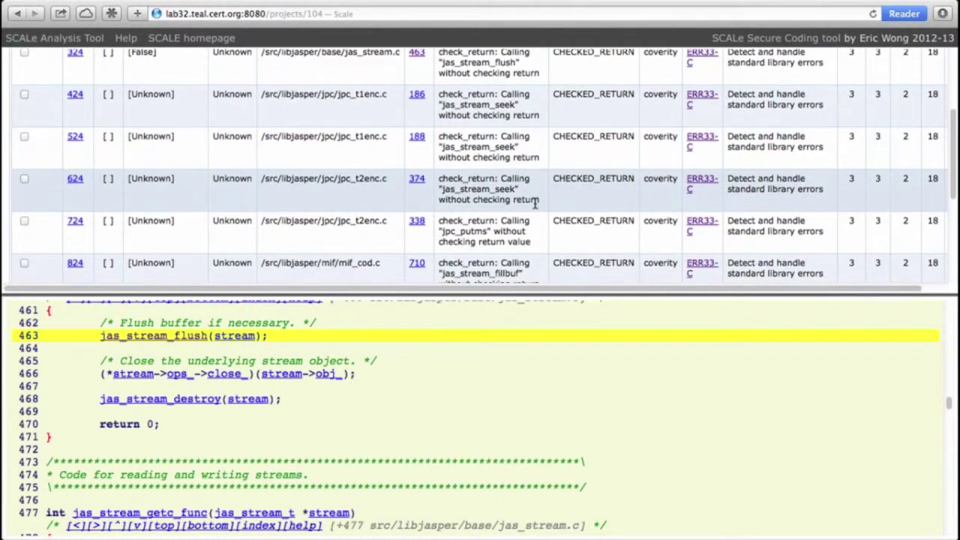
scroll(535, 204, "down", 2)
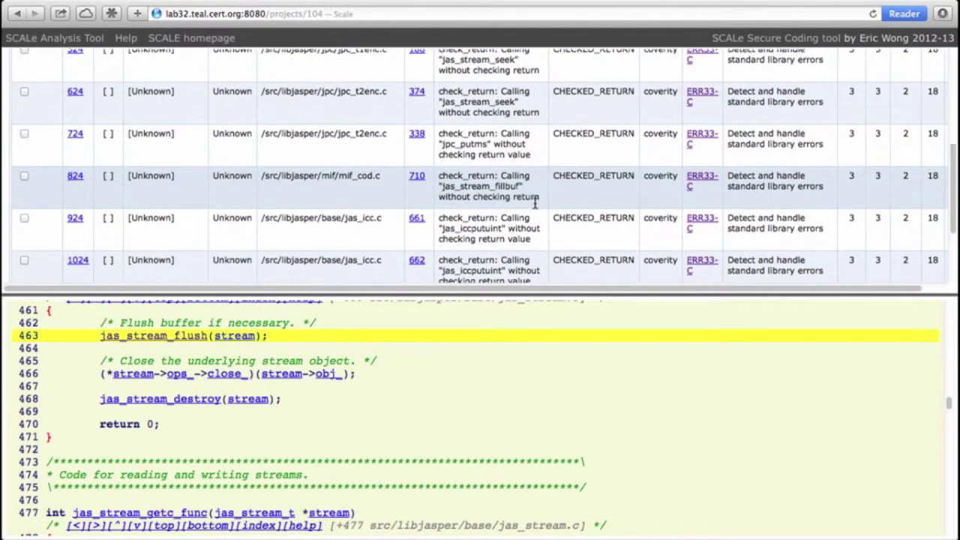
scroll(536, 207, "down", 4)
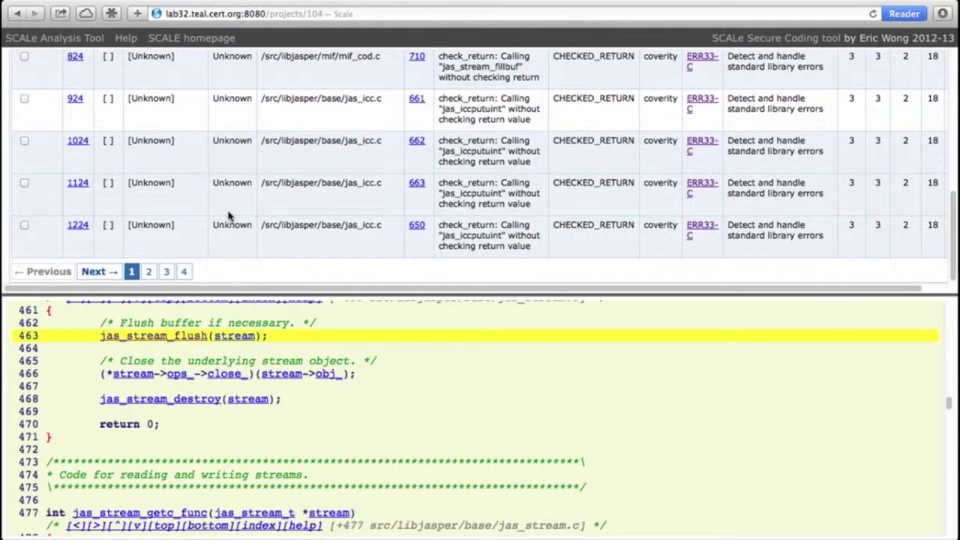
scroll(229, 216, "up", 6)
left_click(24, 177)
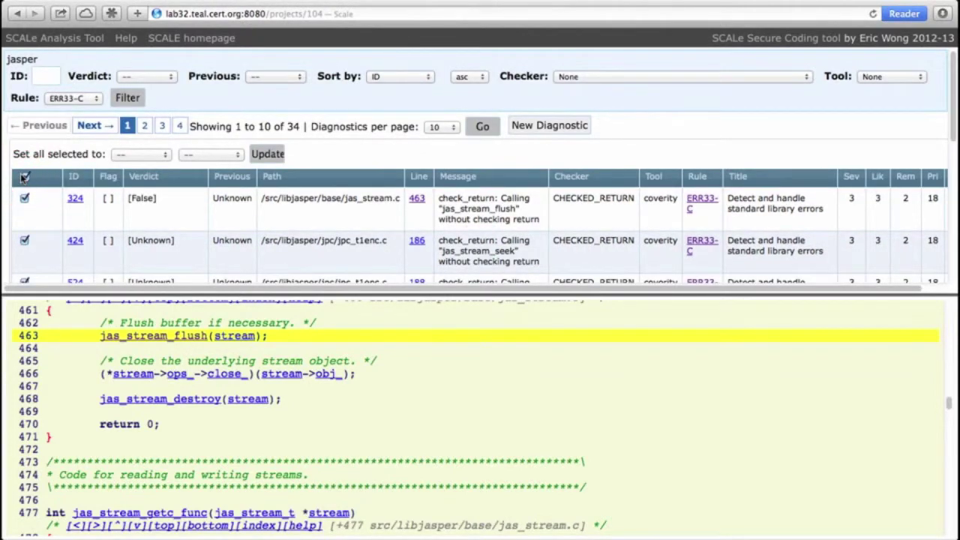
left_click(149, 156)
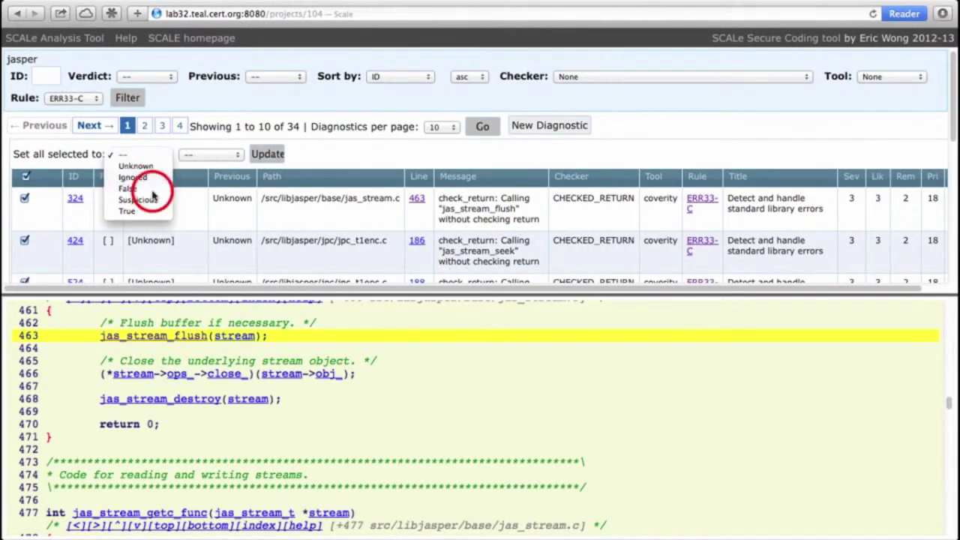
left_click(150, 189)
left_click(267, 154)
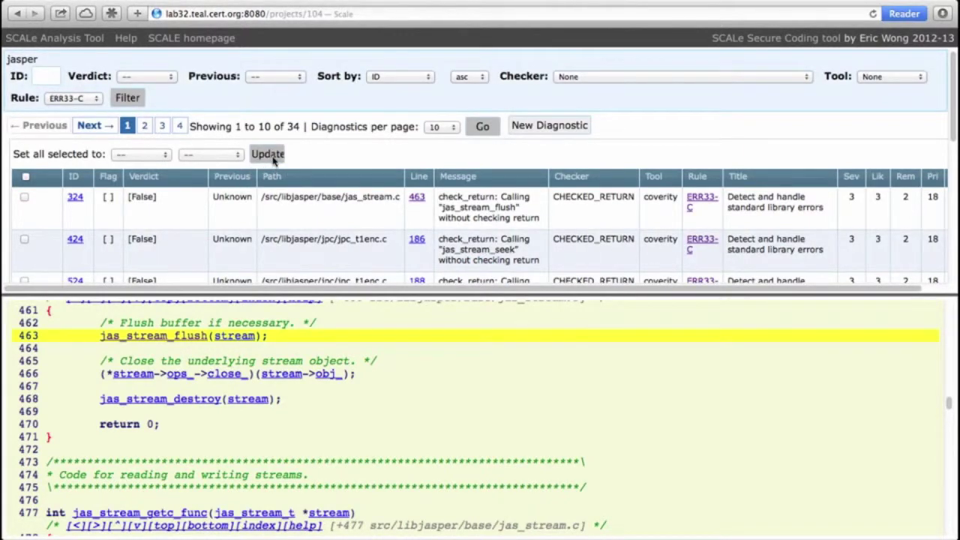
Set the number of diagnostics per page to 50 and reload the ERR33-C list
left_click(448, 128)
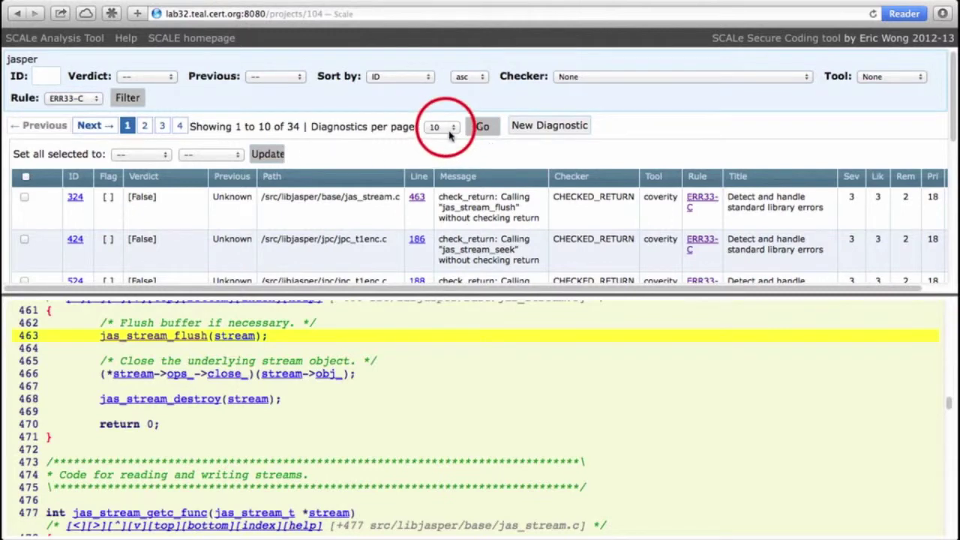
left_click(451, 132)
left_click(439, 150)
left_click(483, 128)
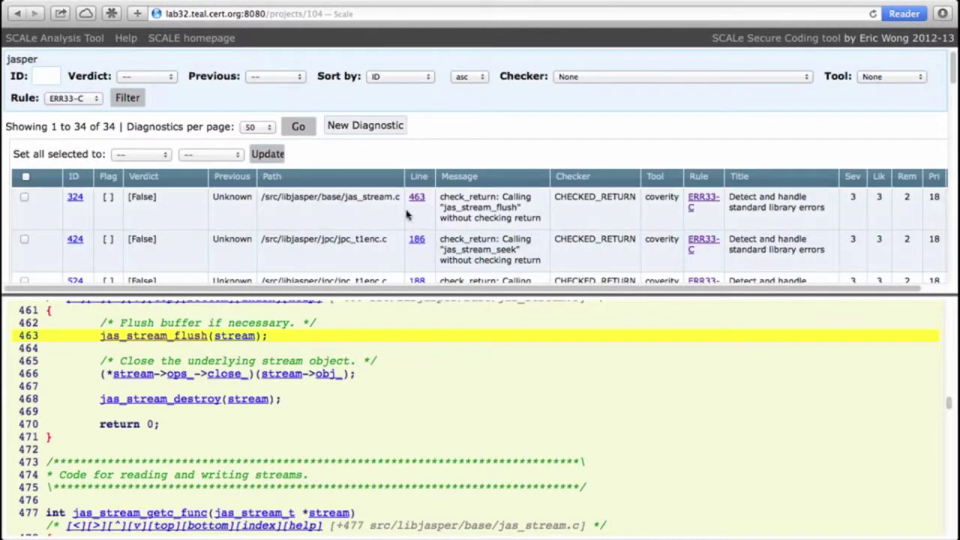
Review the messages and verdicts of all ERR33-C diagnostics down to diagnostic 3624, checking which functions are called without checking the return value
scroll(390, 197, "down", 5)
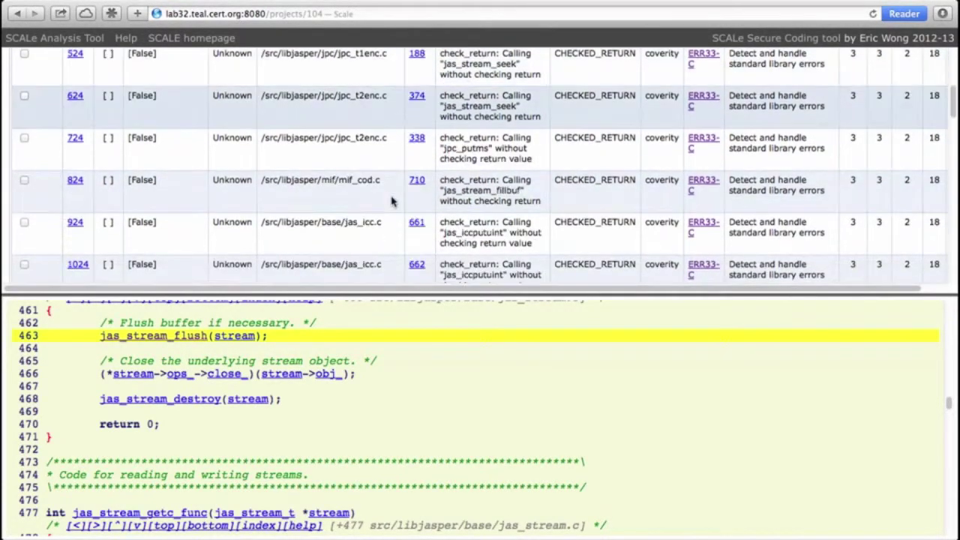
scroll(391, 201, "down", 3)
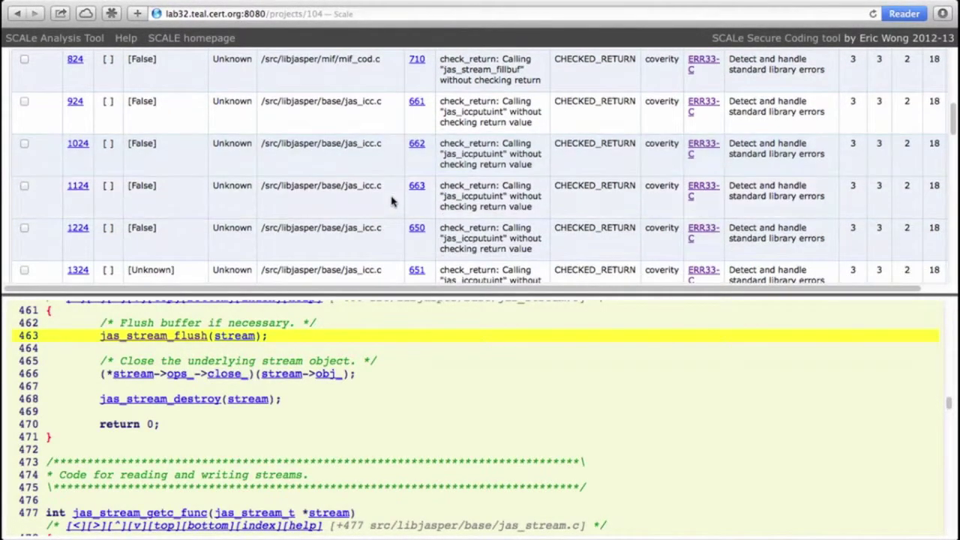
scroll(391, 202, "down", 1)
scroll(391, 201, "down", 3)
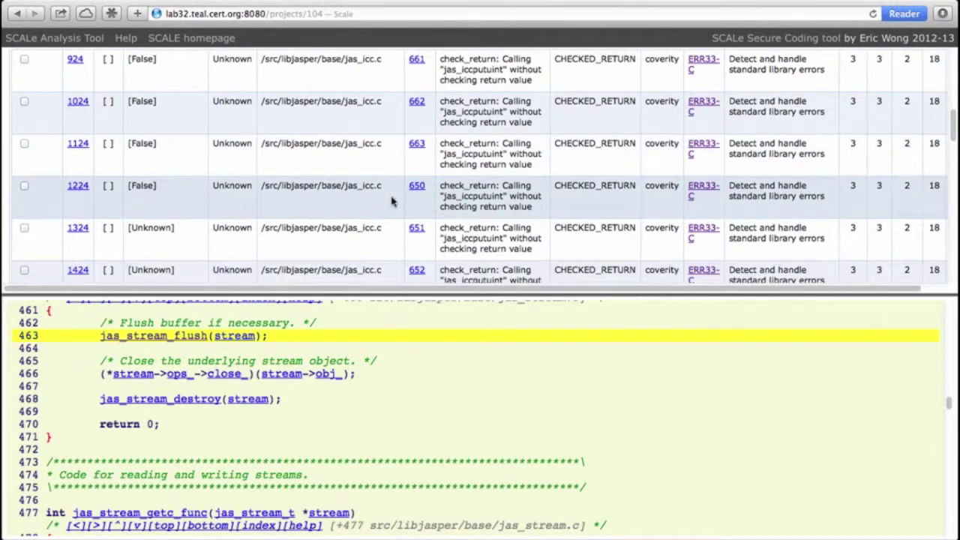
scroll(391, 201, "down", 5)
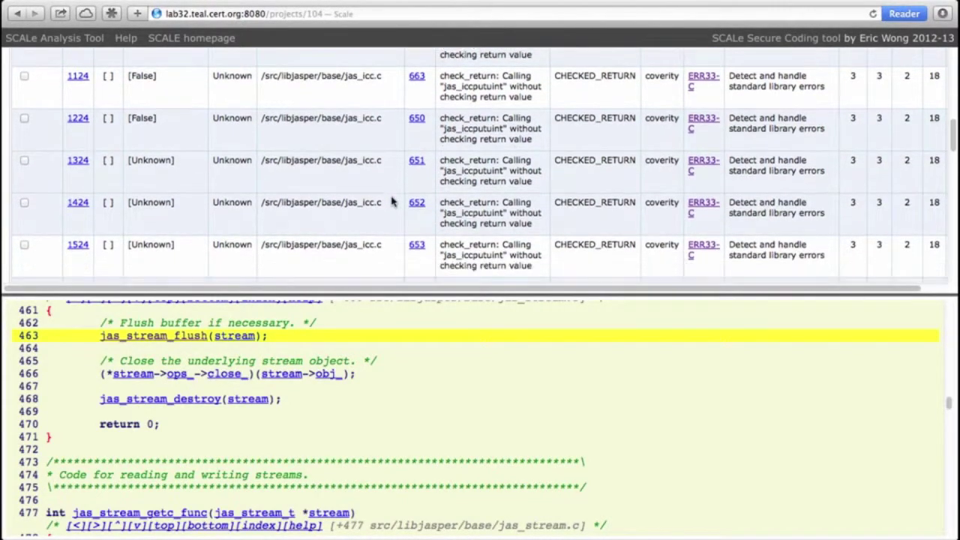
scroll(391, 201, "down", 5)
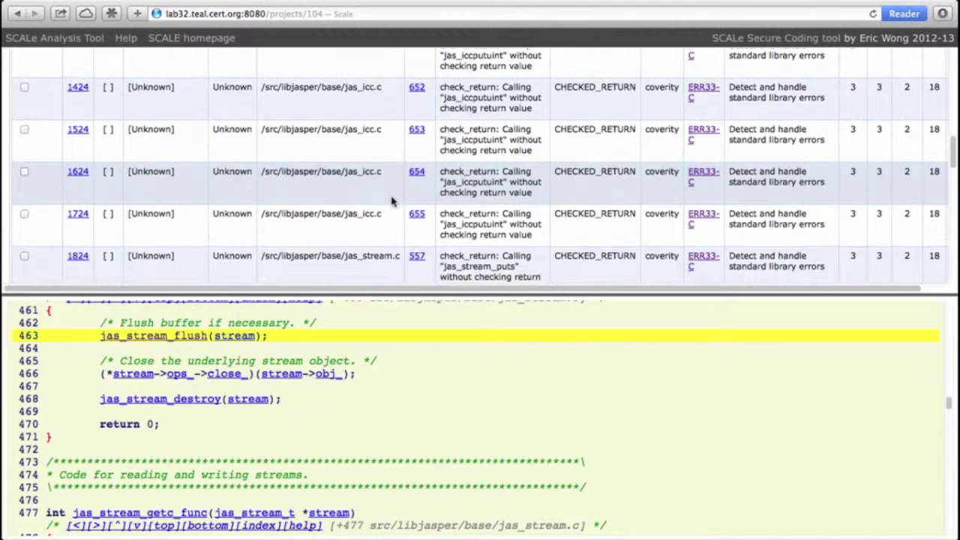
scroll(391, 201, "down", 8)
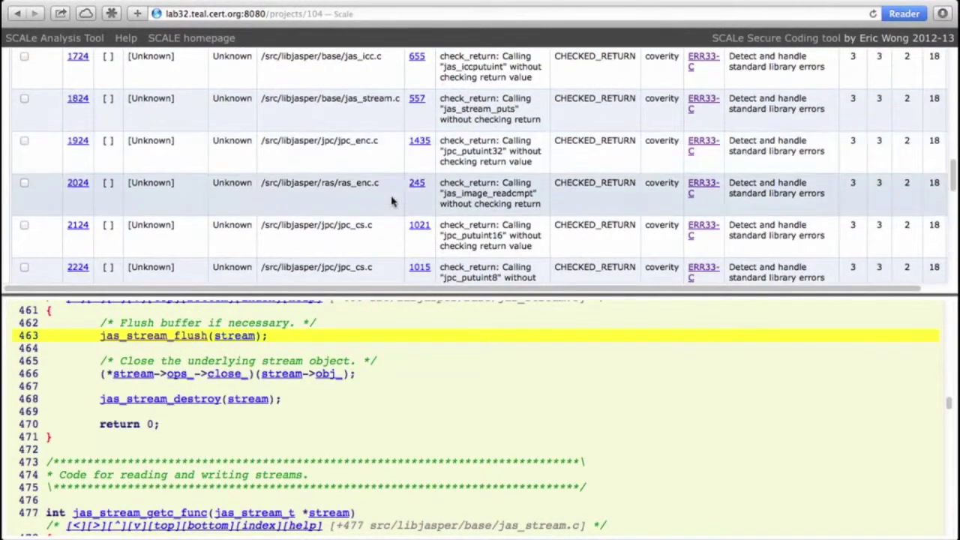
scroll(391, 201, "down", 6)
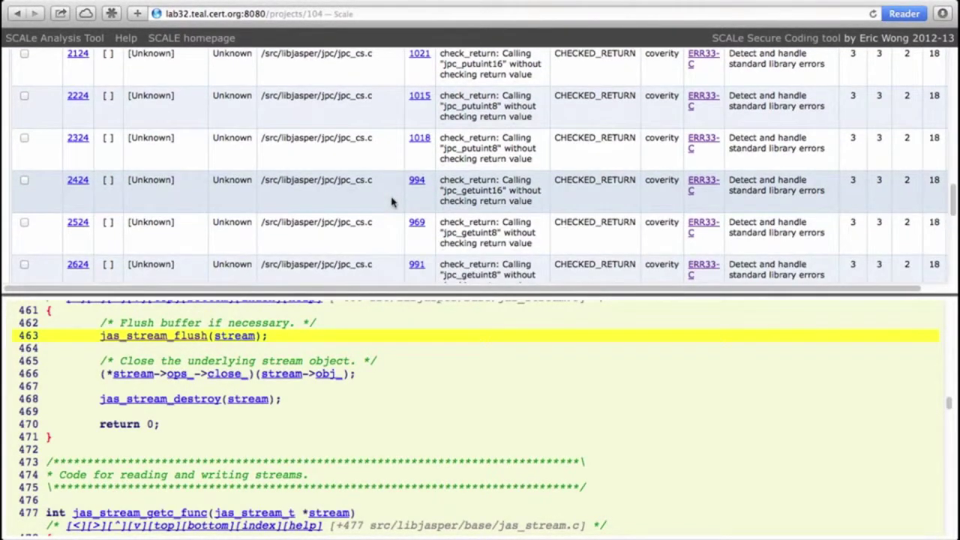
scroll(391, 201, "down", 7)
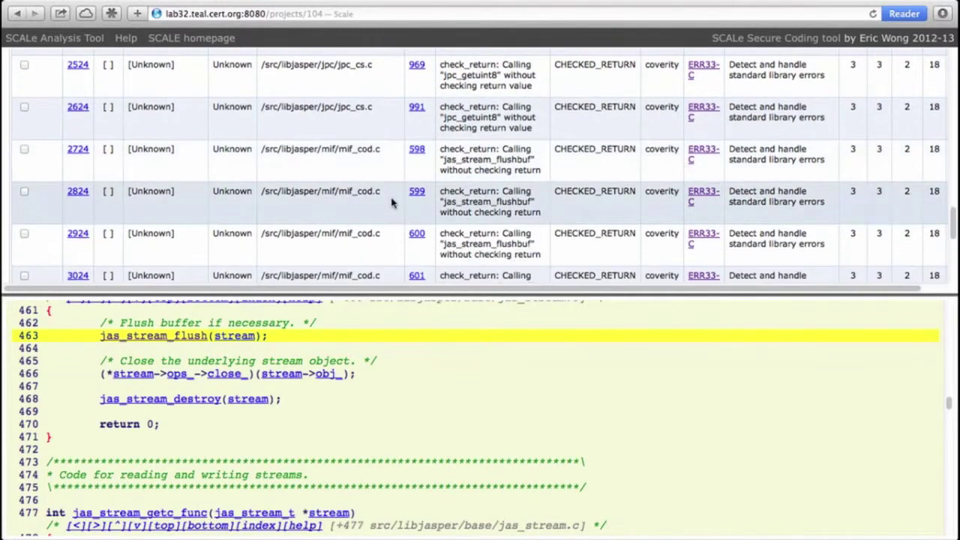
scroll(391, 201, "down", 6)
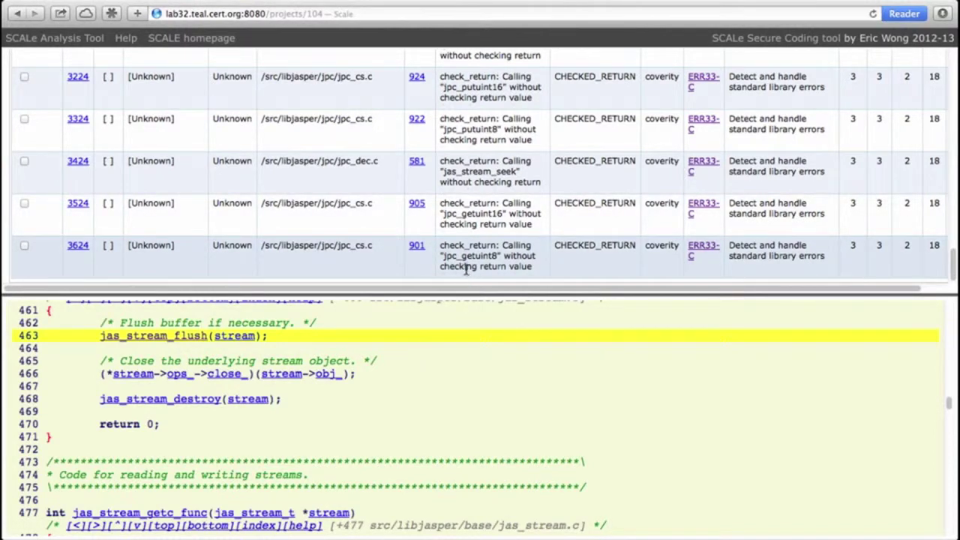
scroll(253, 208, "up", 20)
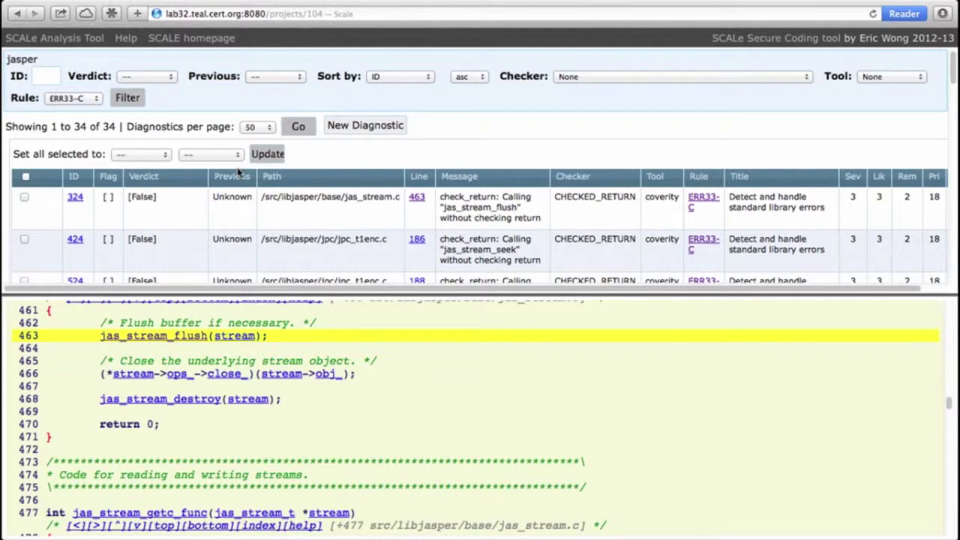
Set the verdict of all listed ERR33-C diagnostics to False and check the verdicts through the end of the list
left_click(26, 176)
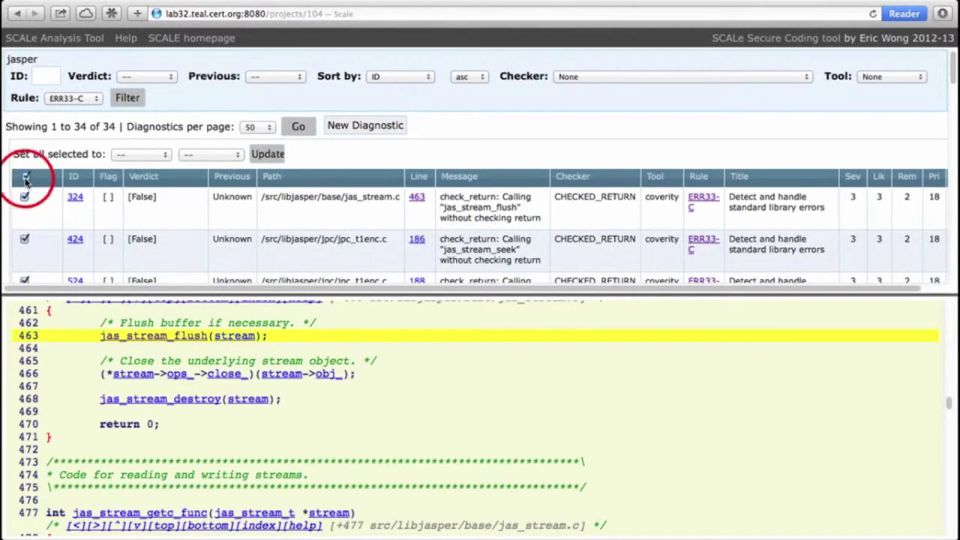
left_click(141, 153)
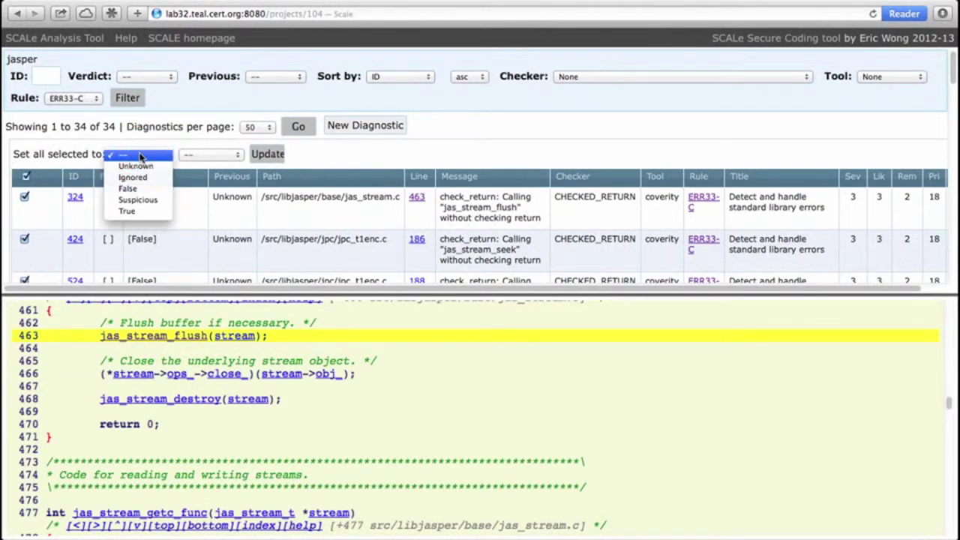
left_click(147, 192)
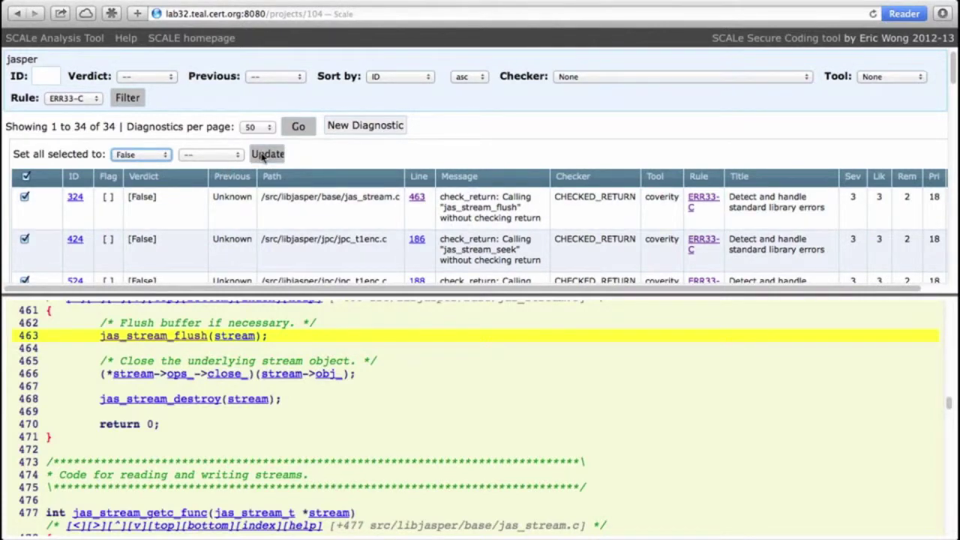
left_click(261, 155)
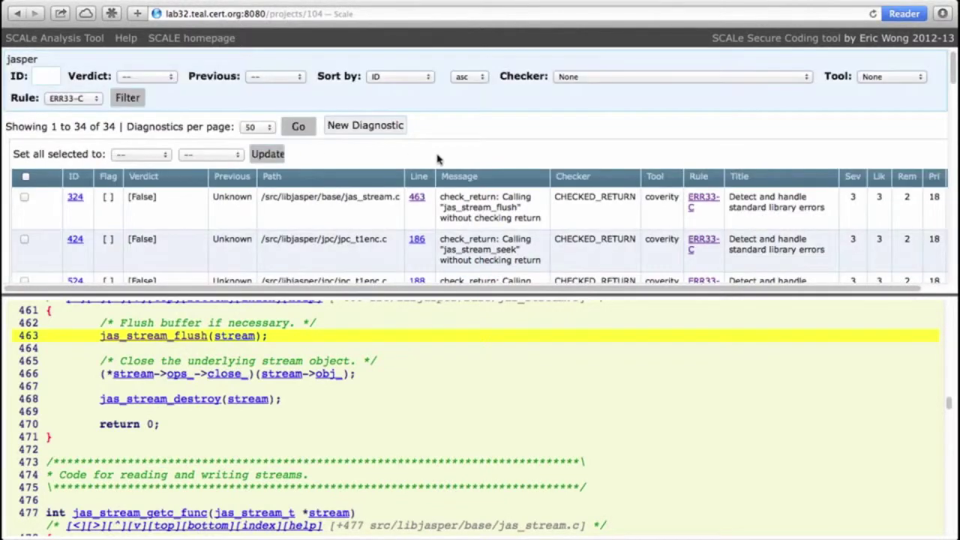
scroll(450, 147, "down", 10)
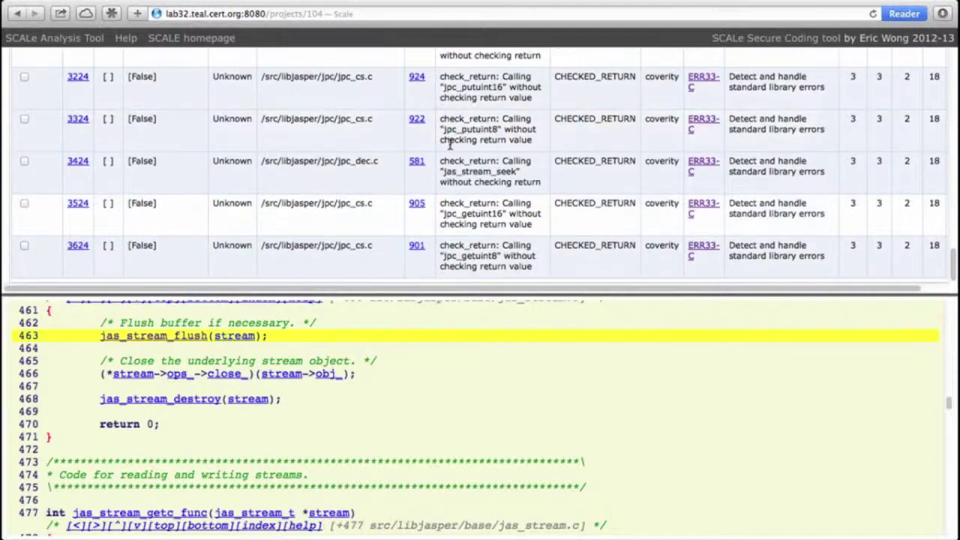
scroll(447, 147, "up", 10)
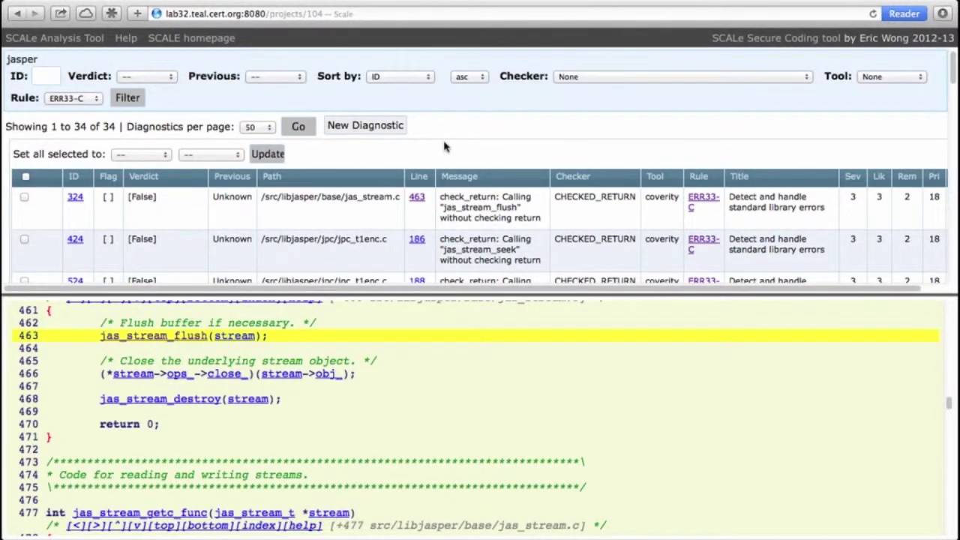